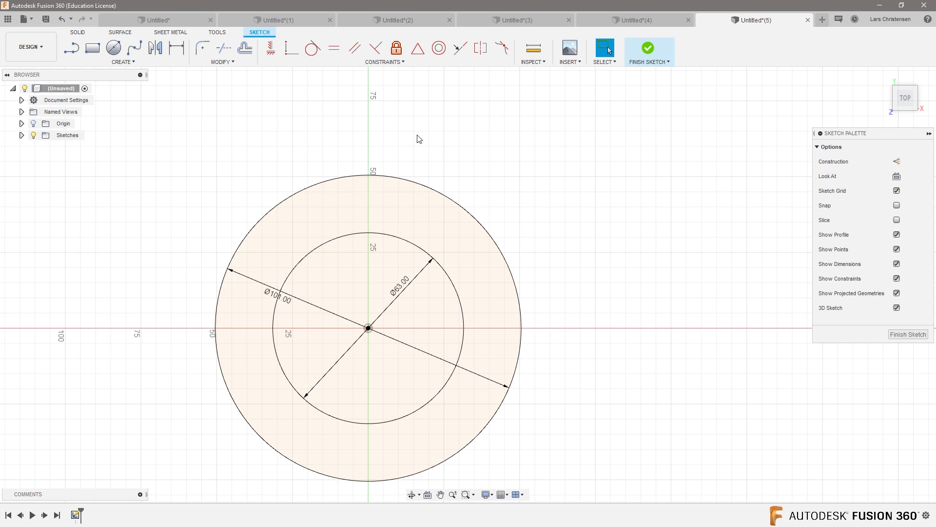
Sketch a circle of about 81 mm diameter centred on the origin, between the inner and outer circles
key(c)
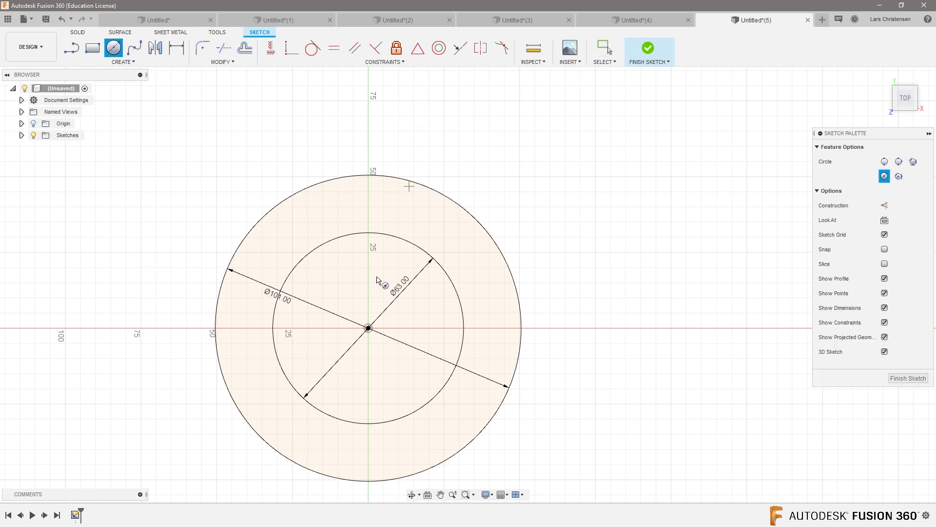
click(368, 328)
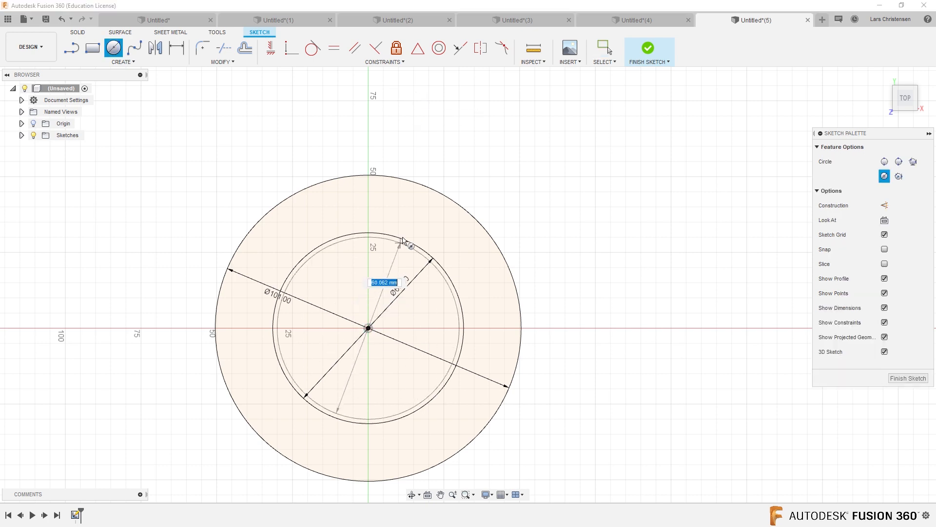
click(413, 214)
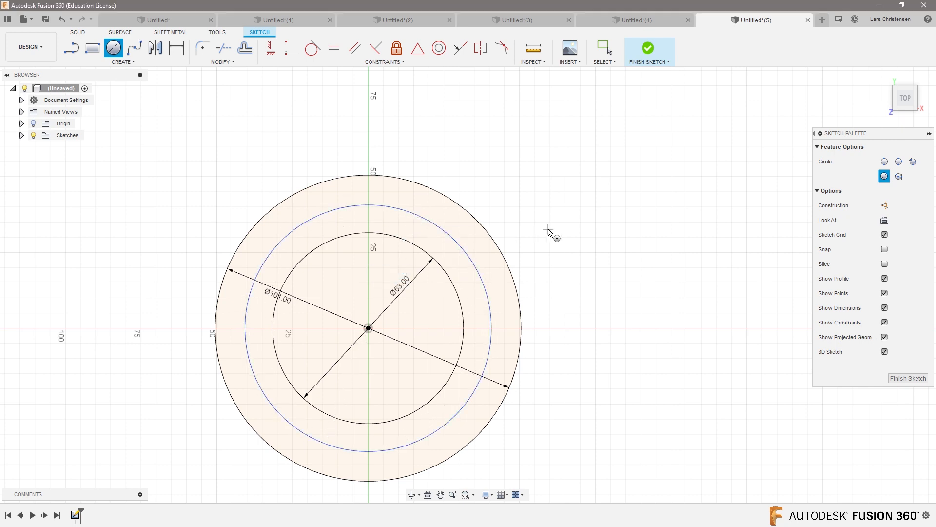
key(Escape)
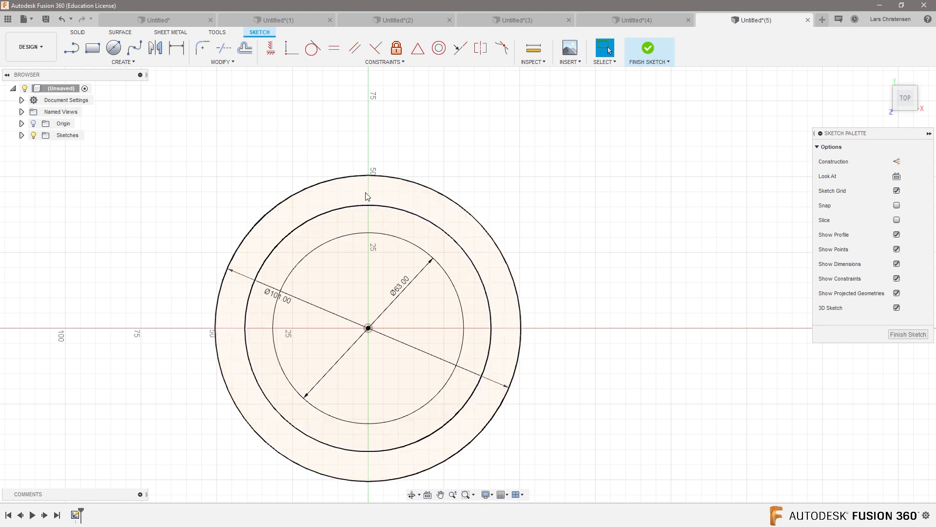
Open the design's parameters list and enlarge its window
click(79, 34)
click(253, 63)
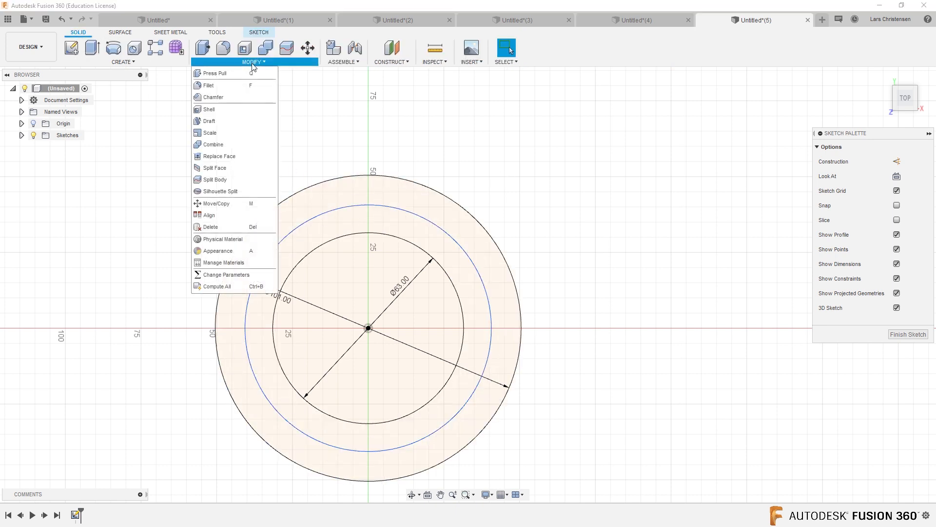
click(225, 275)
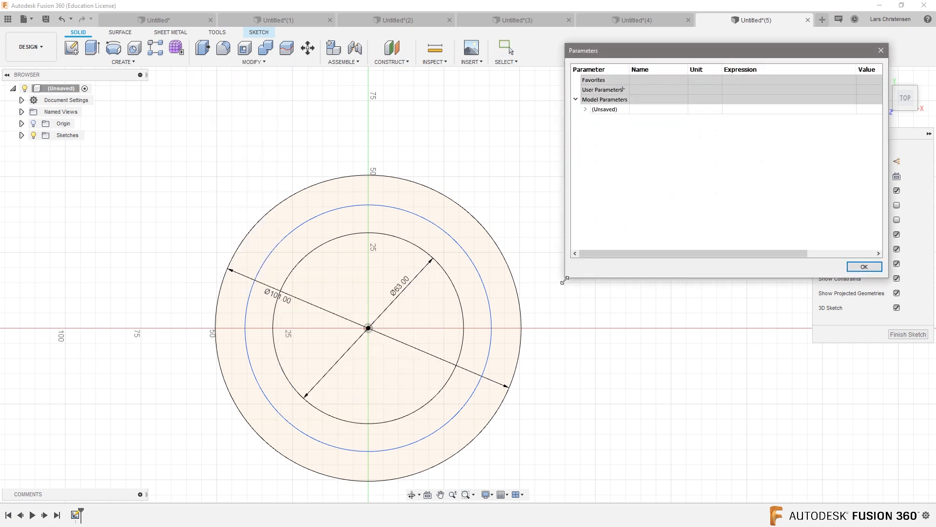
drag(564, 281, 538, 322)
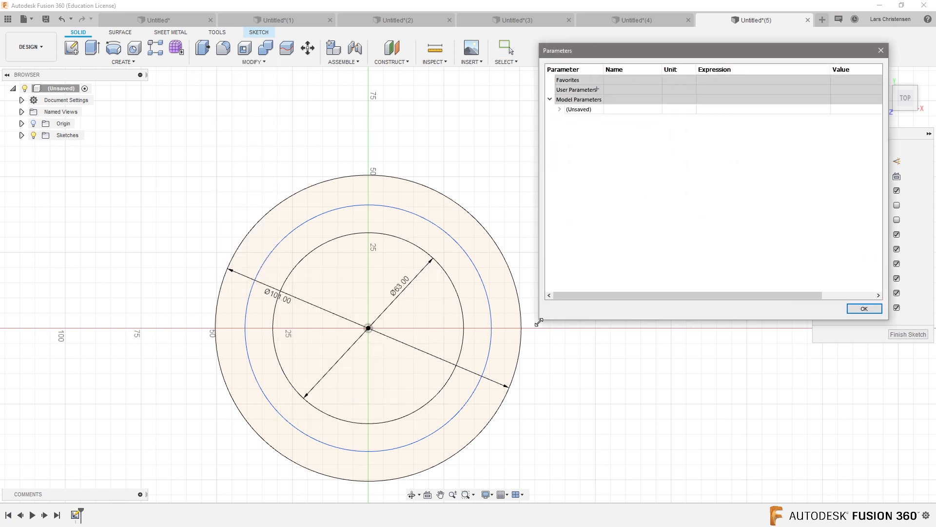
click(597, 90)
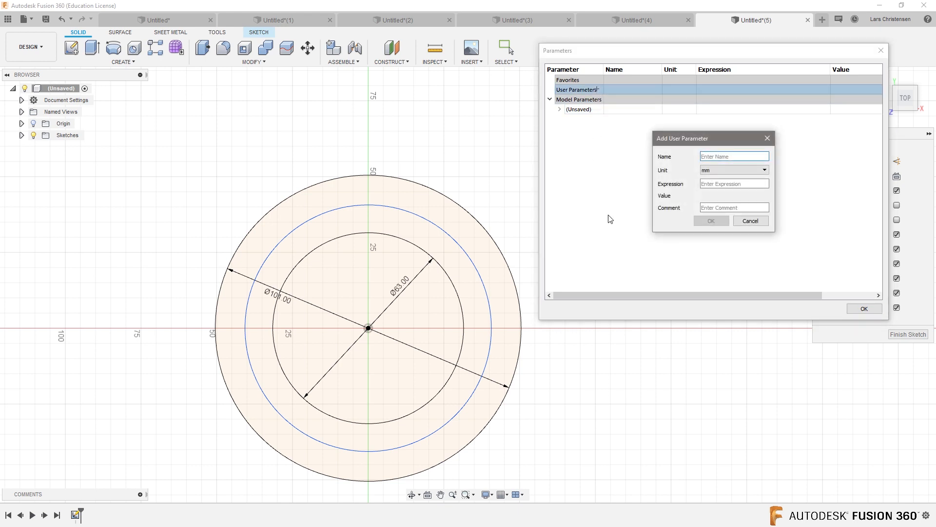
text(Middle)
click(717, 182)
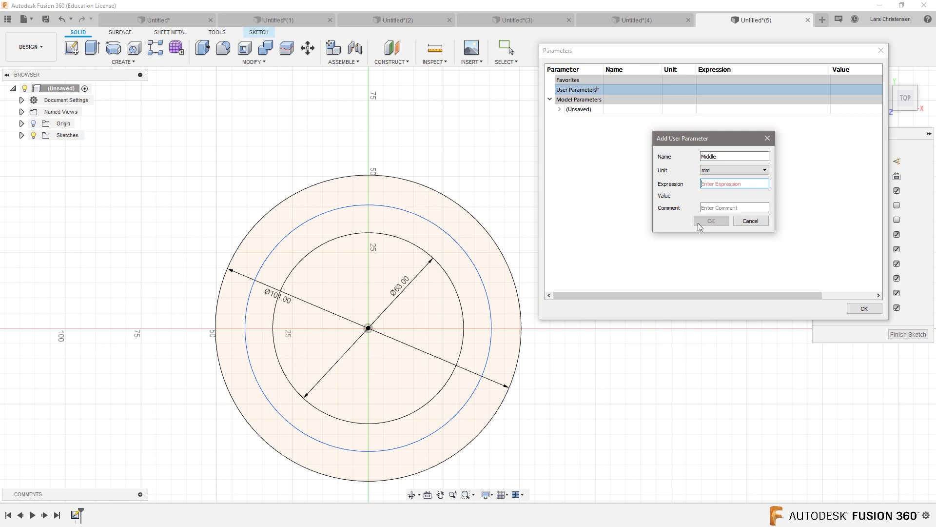
text(d2)
click(750, 223)
Expand Sketch1's model parameters and start a new user parameter in mm named Middle
click(558, 110)
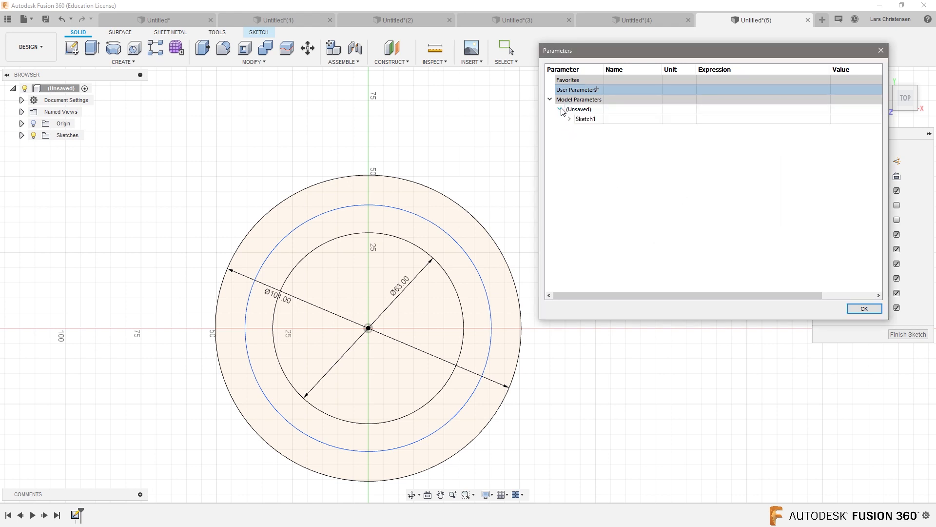
click(569, 120)
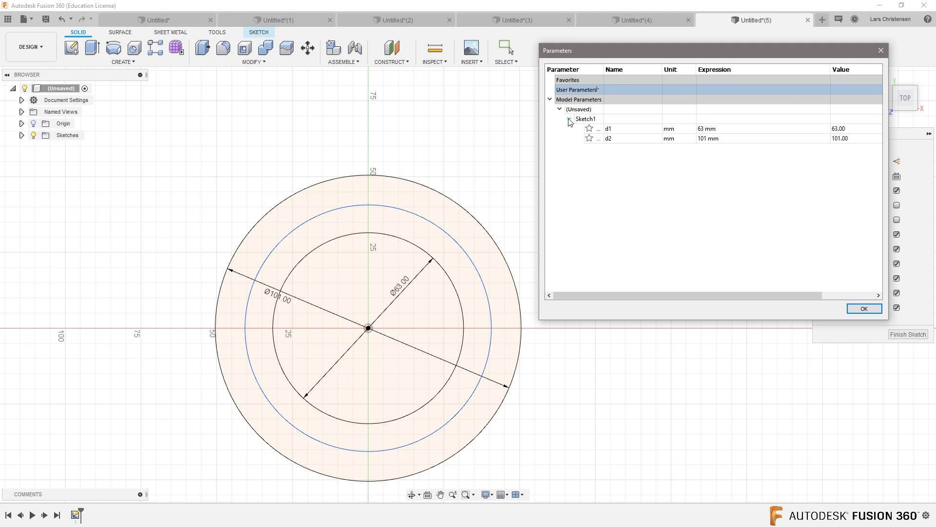
click(597, 89)
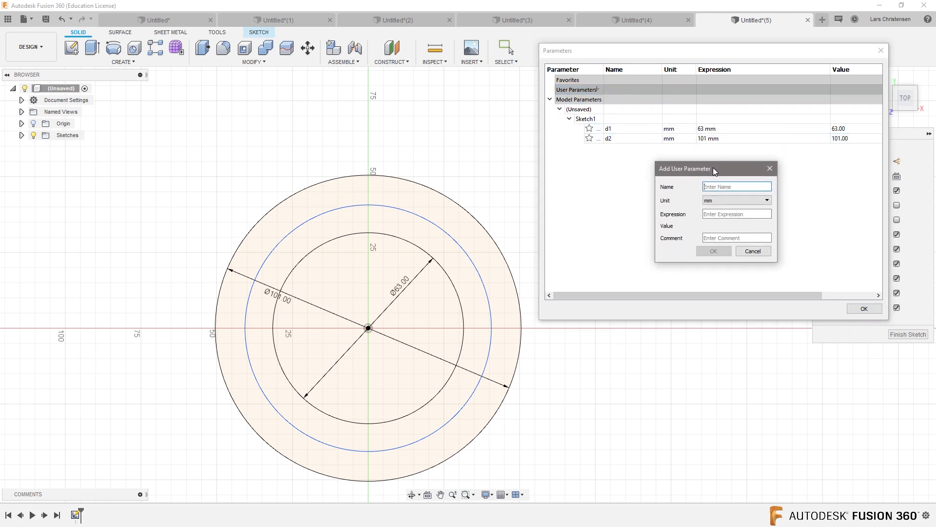
click(718, 187)
text(Middle)
key(Tab)
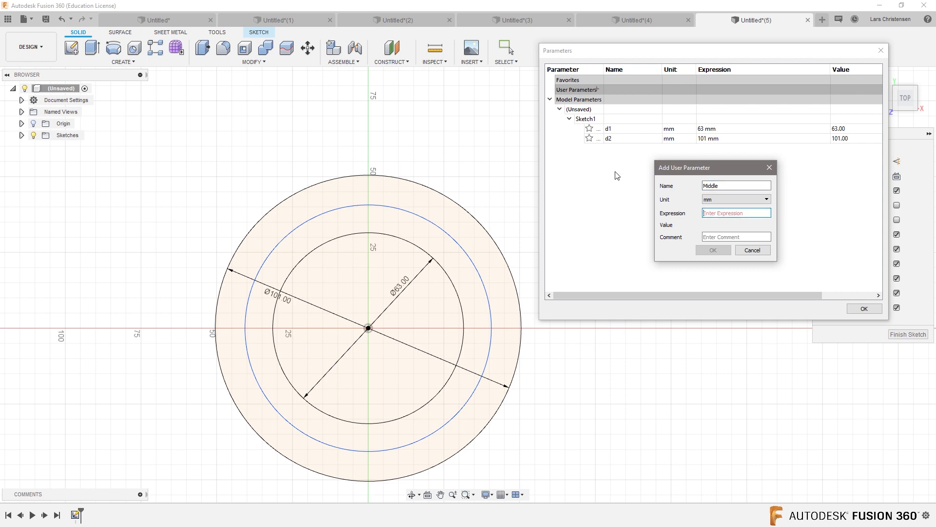
Give the Middle parameter the expression (d2-d1)/2+d1, create it and close the parameters list
text(d2)
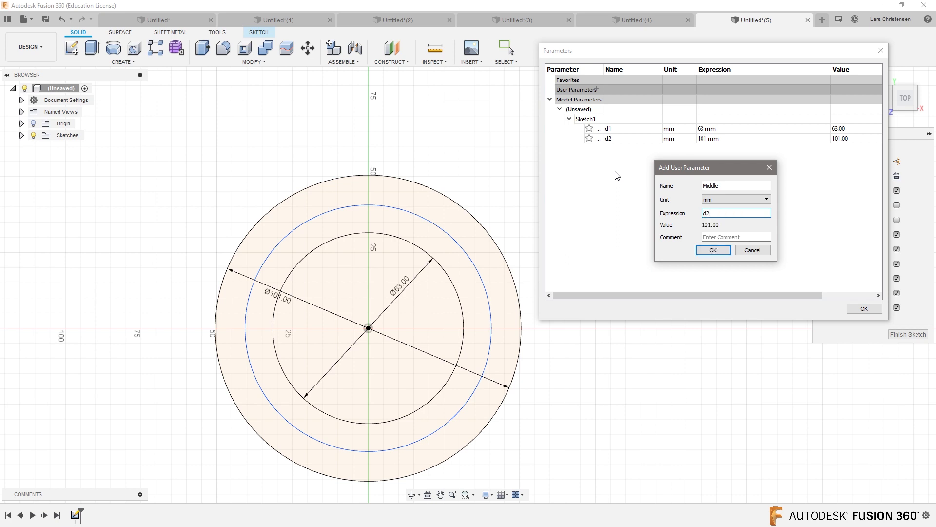
text(-d1)
key(Home)
text(()
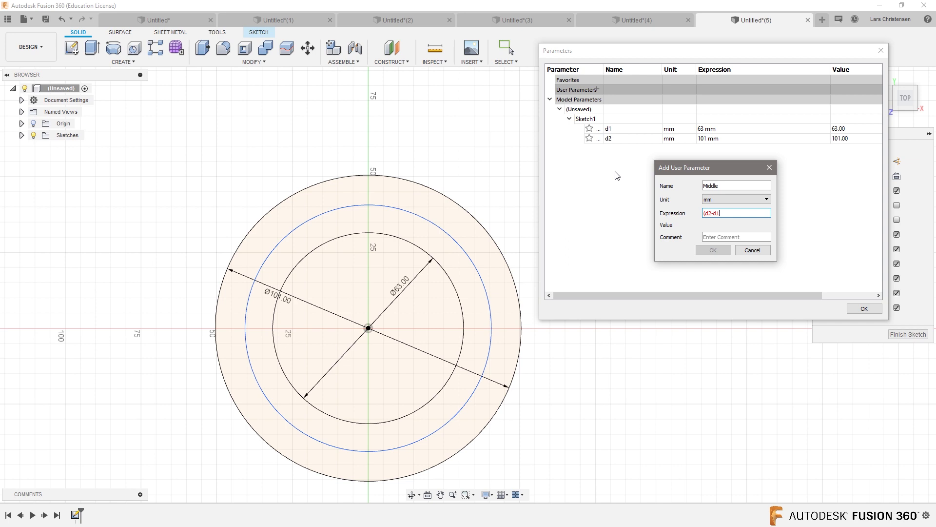
key(End)
text())
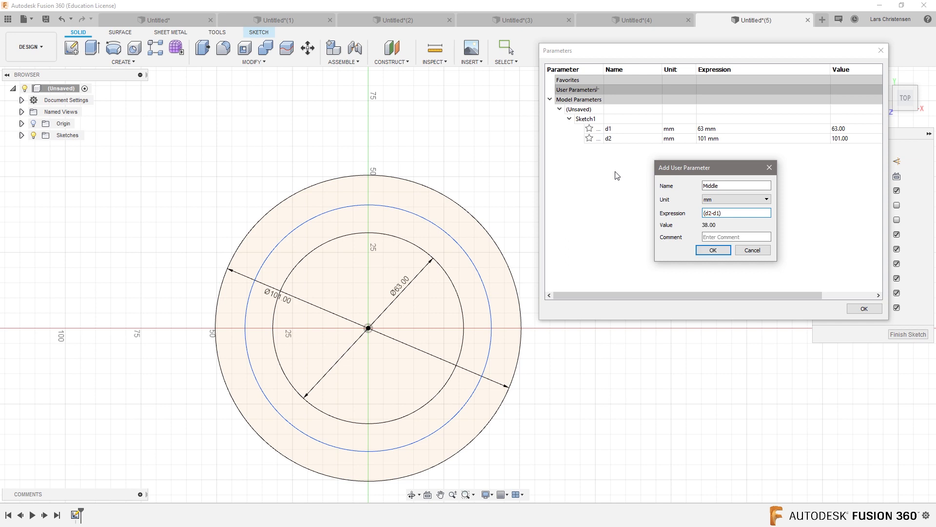
text(/2)
text(+)
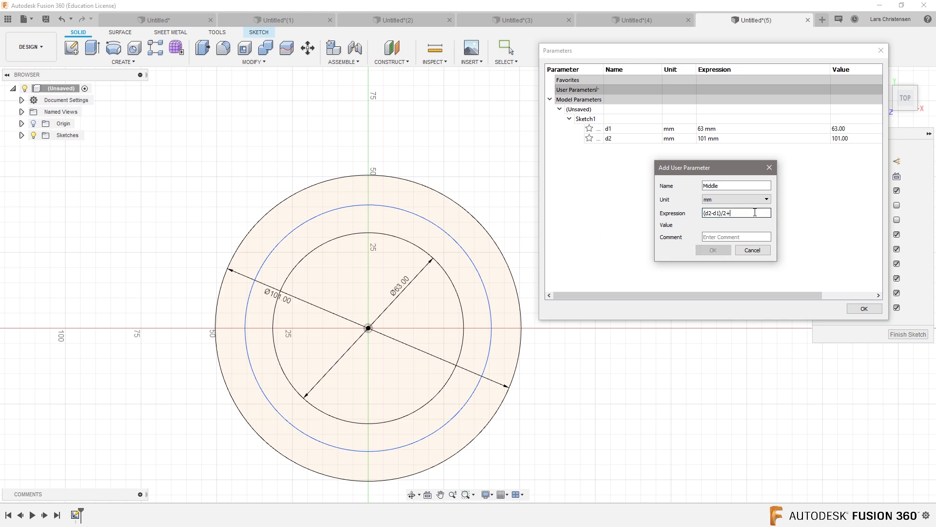
text(d1)
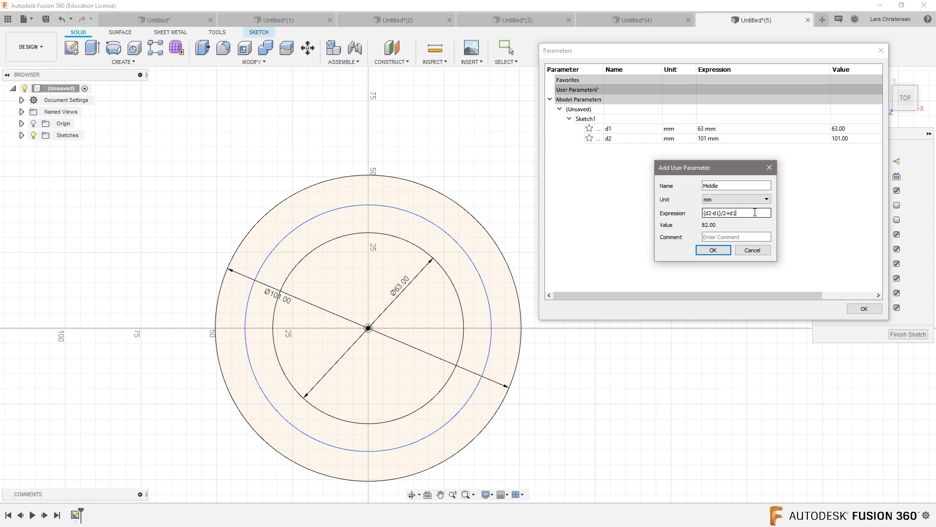
click(722, 252)
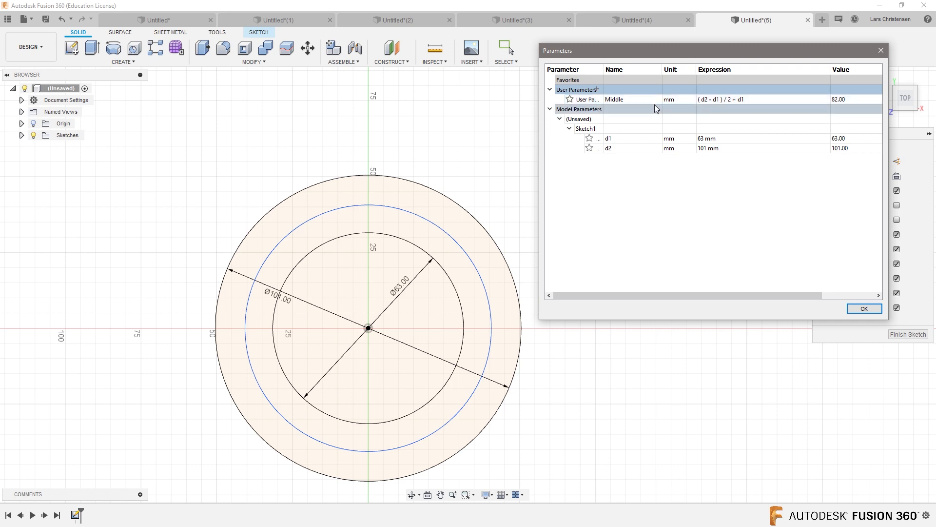
click(863, 309)
Dimension the middle circle's diameter outside the outer circle and set it to the user parameter Middle
click(259, 33)
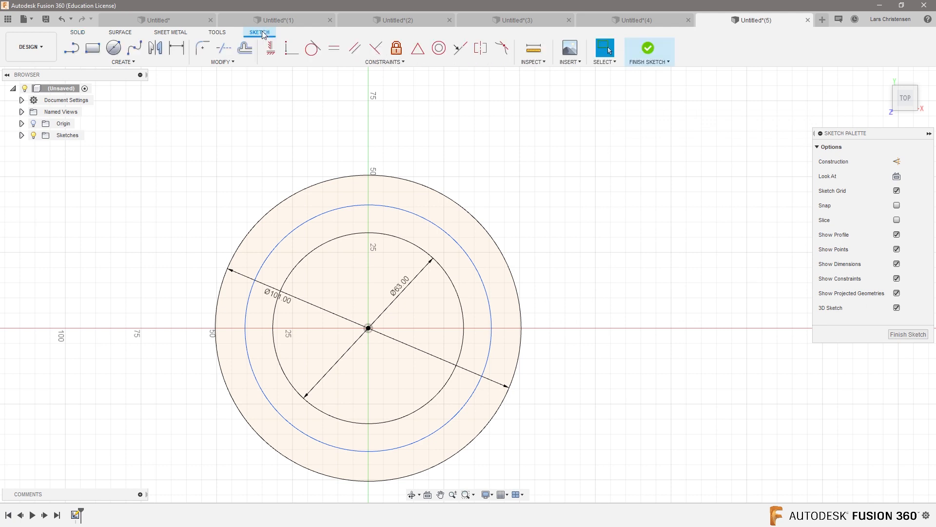
click(176, 48)
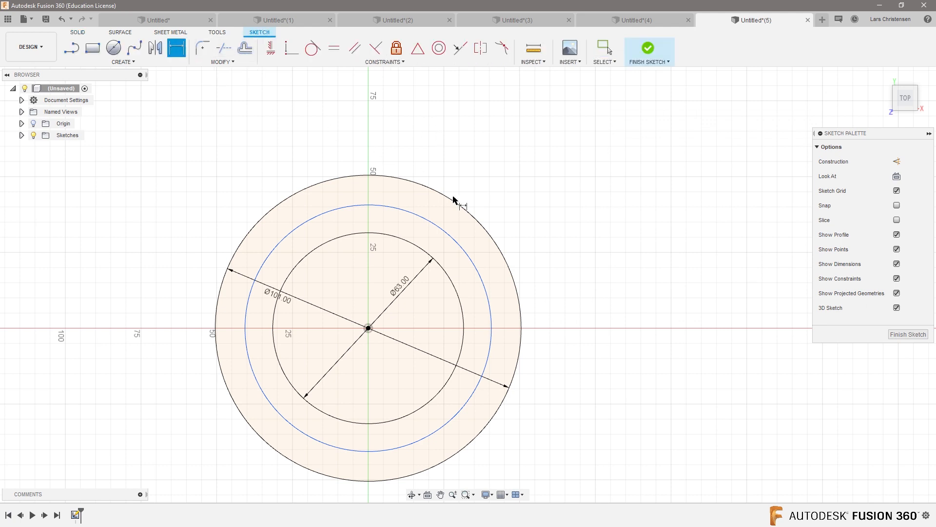
click(442, 229)
click(546, 188)
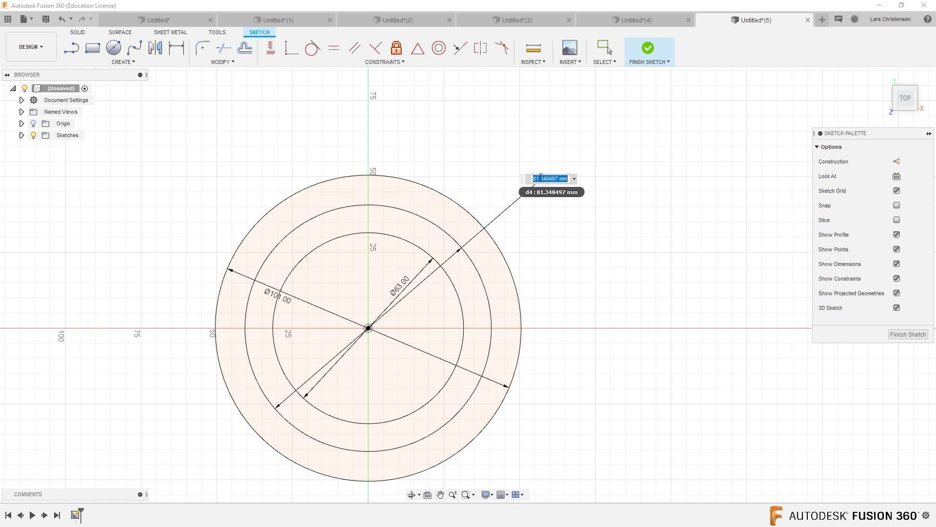
text(m)
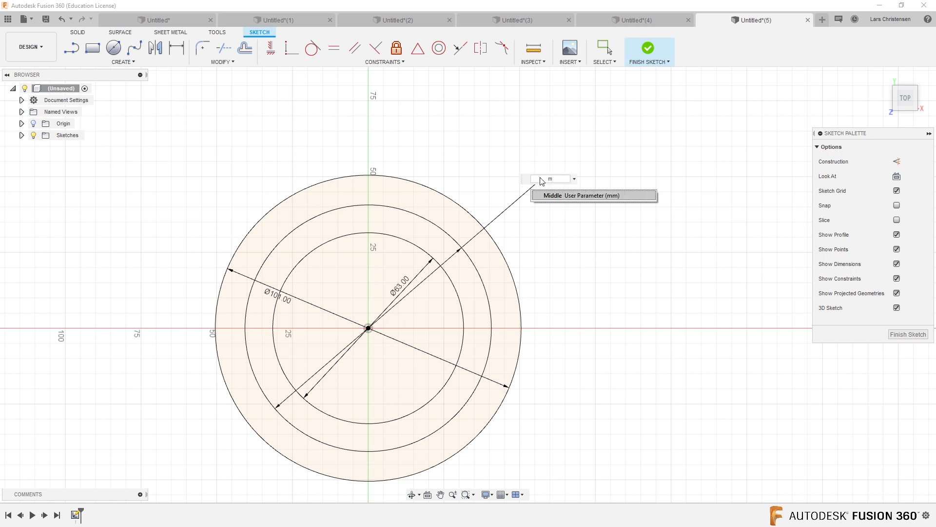
click(543, 196)
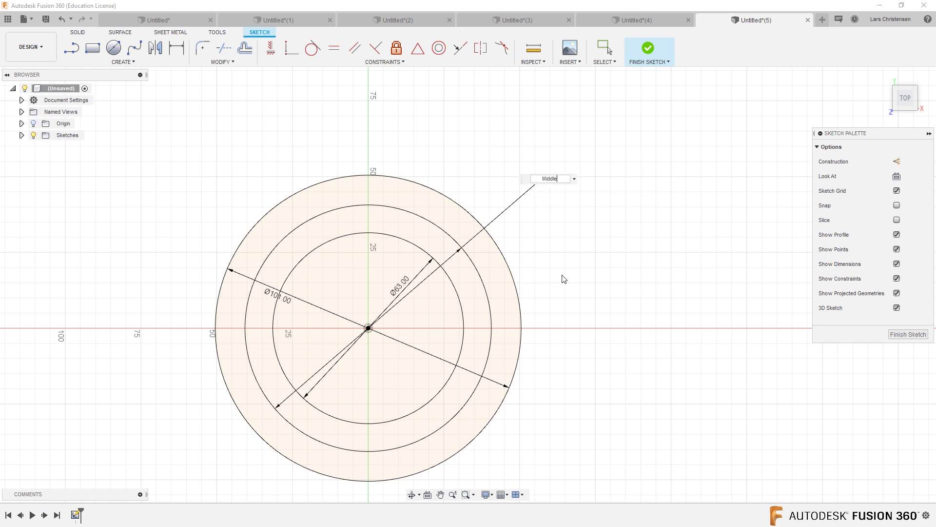
key(Return)
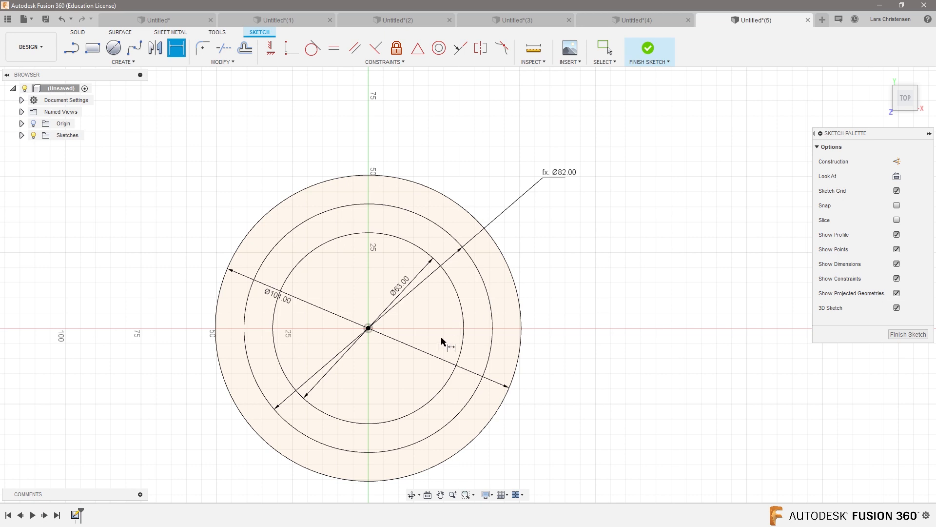
key(Escape)
Set the inner circle's diameter to 31 mm and the outer circle's diameter to 205 mm
double_click(398, 288)
text(31)
key(Return)
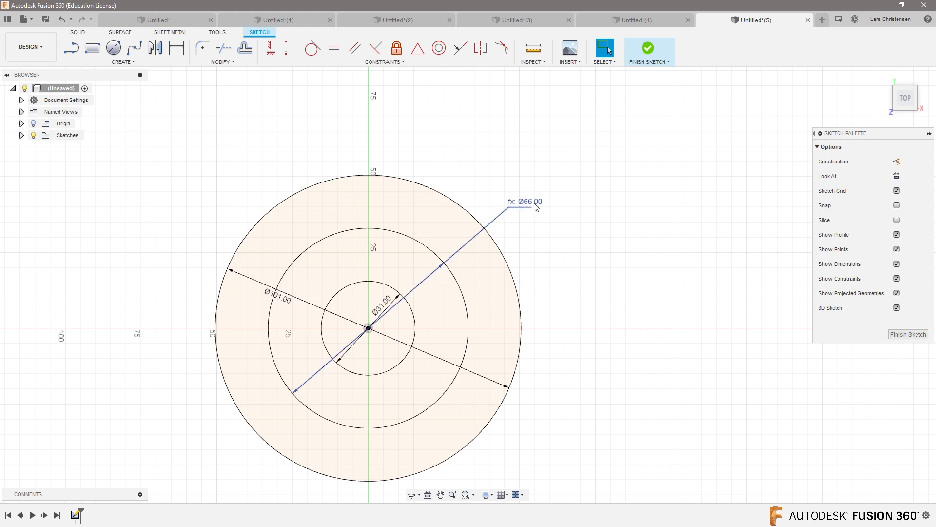
double_click(288, 305)
text(205)
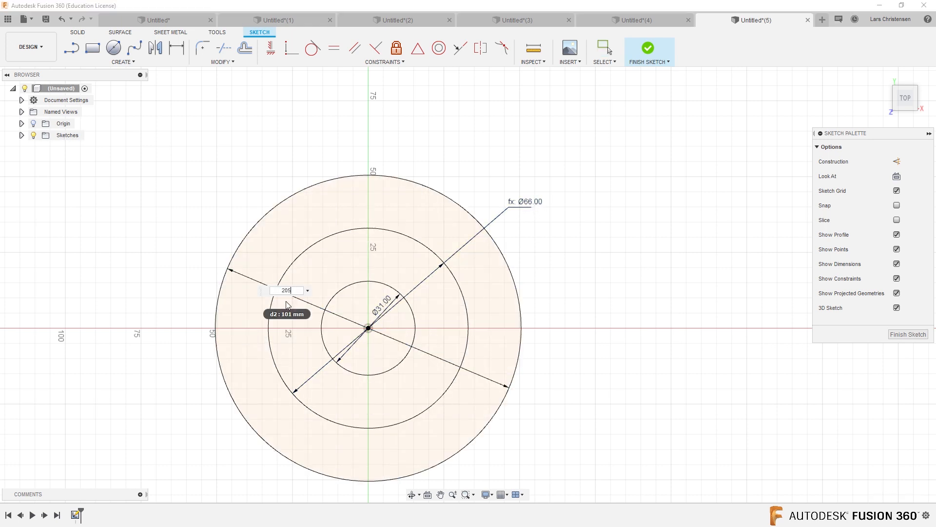
key(Return)
scroll(376, 269, down, 4)
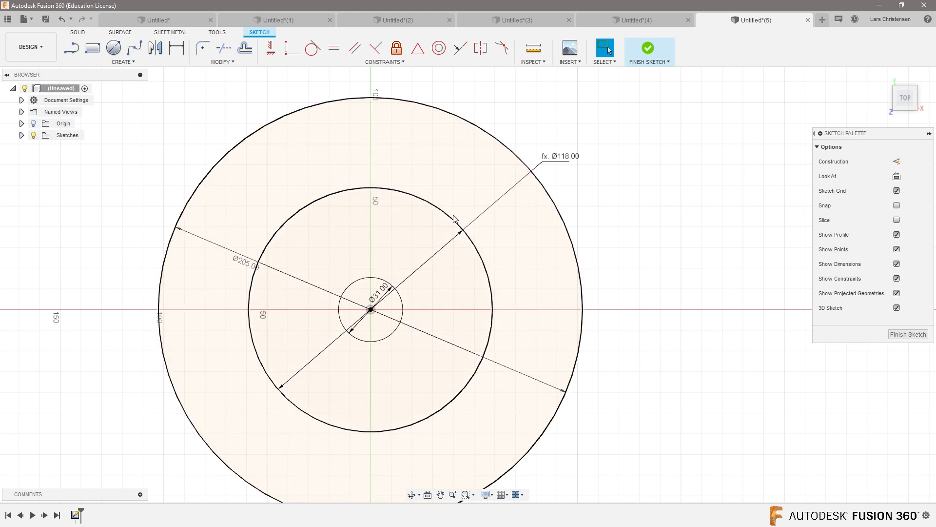
Check the Middle parameter's expression in the design's parameters list and finish the sketch
click(79, 33)
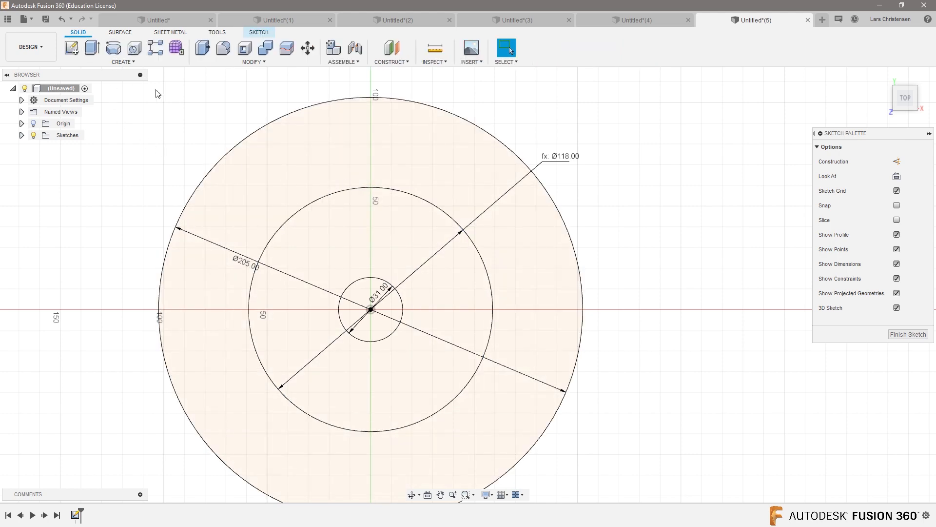
click(253, 62)
click(227, 276)
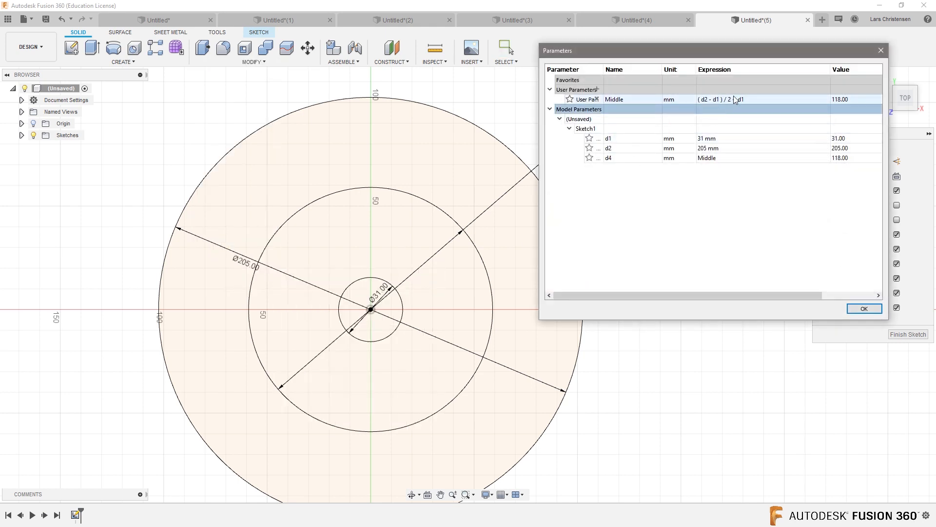
click(863, 308)
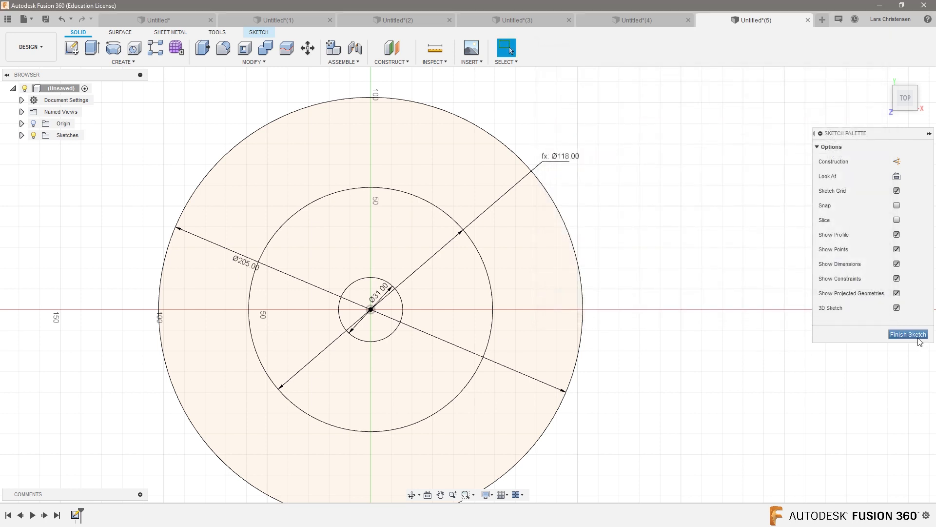
click(902, 335)
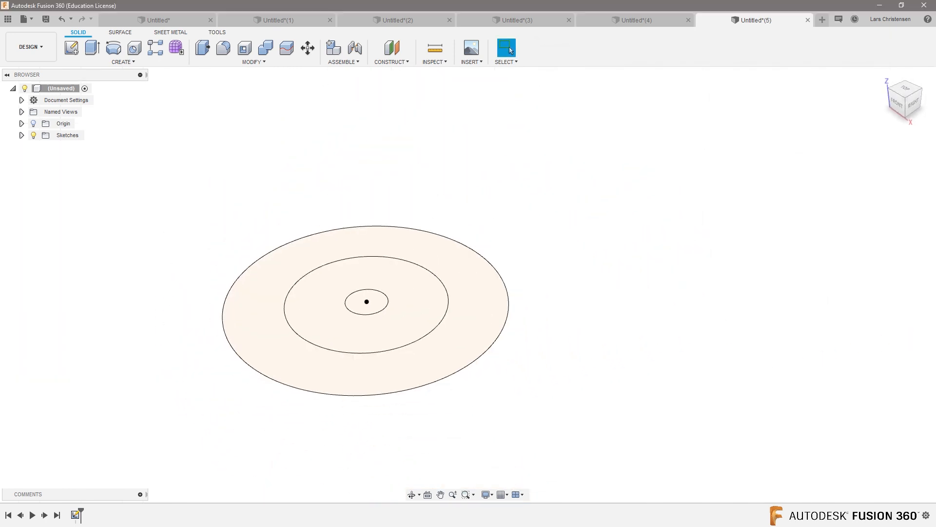